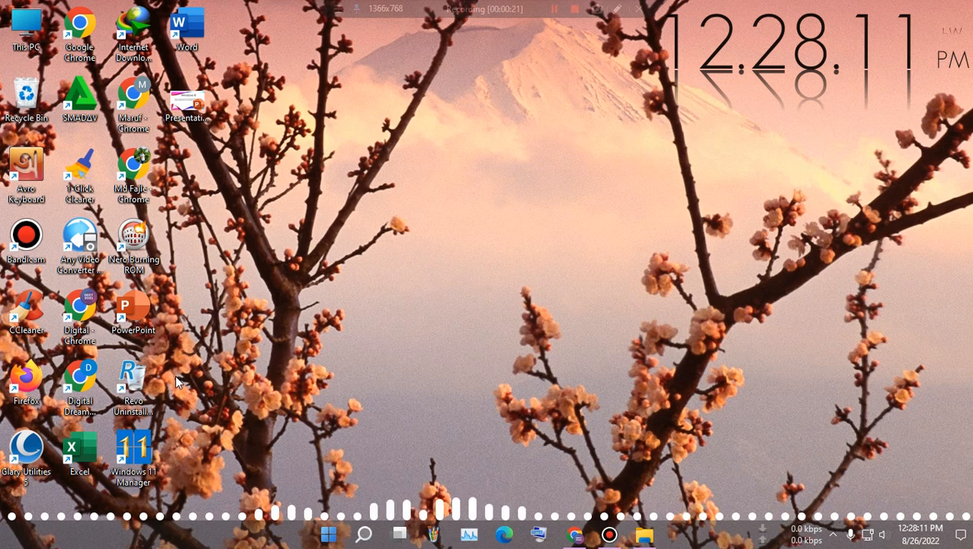
Step: Launch Excel from the desktop shortcut and start a new blank workbook
double_click(79, 453)
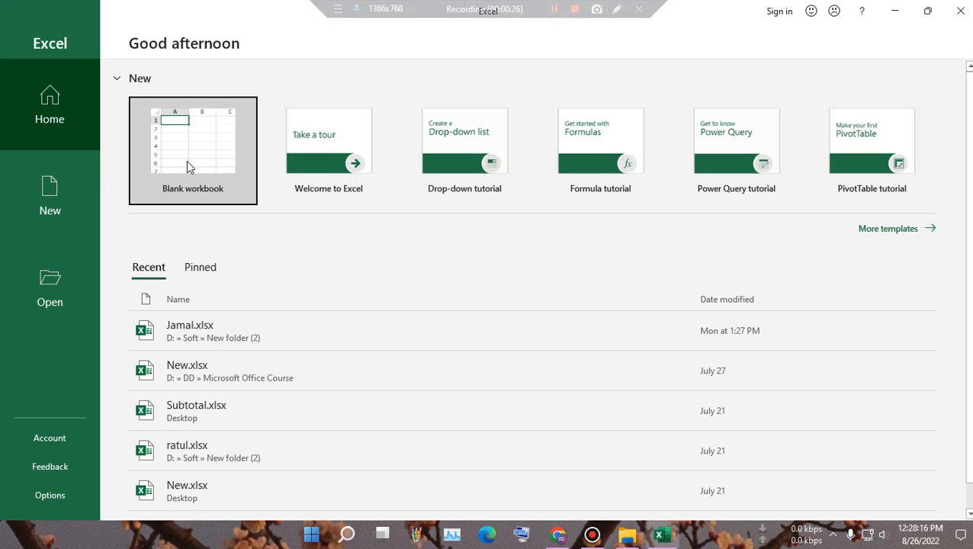
click(188, 161)
Step: Enter 'microsoft windows' into cell K7
click(186, 157)
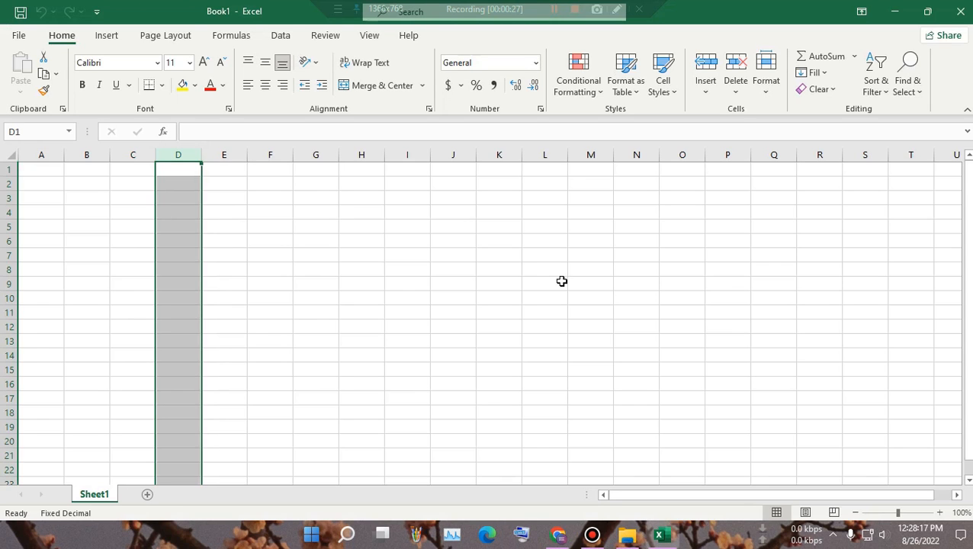
click(491, 259)
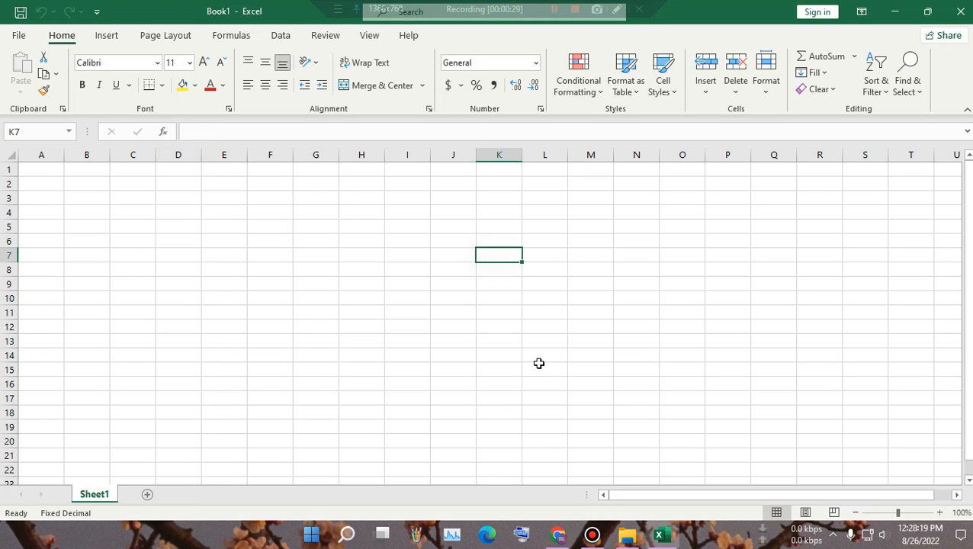
text(micro)
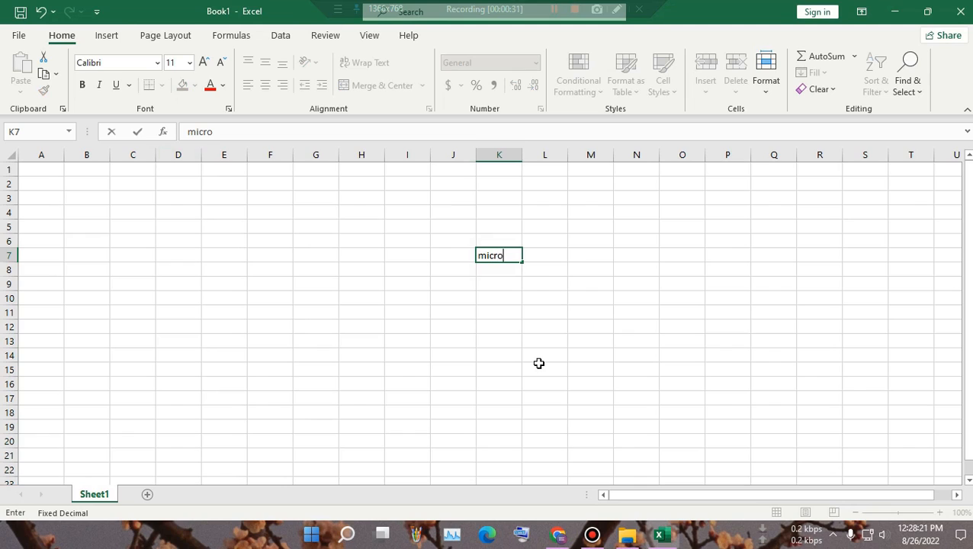
text(soft windows)
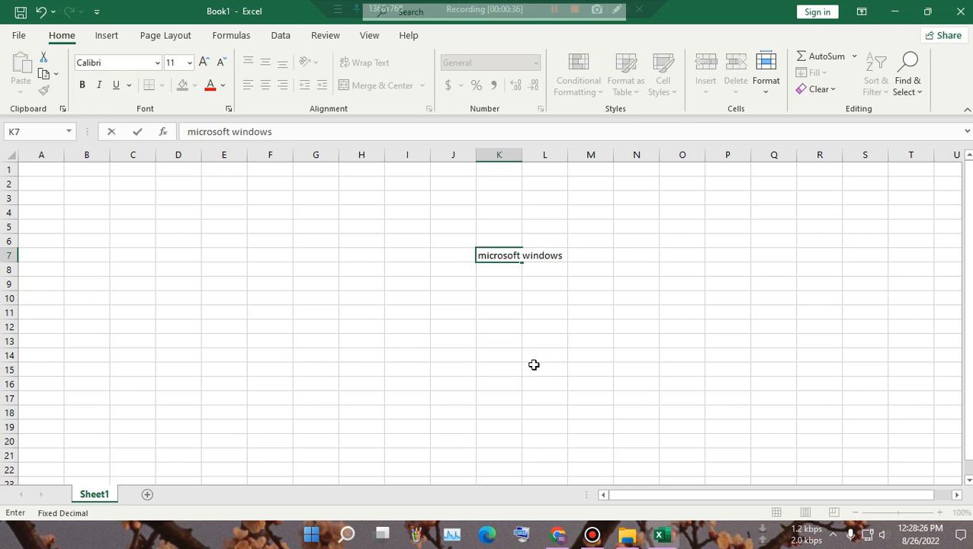
click(534, 365)
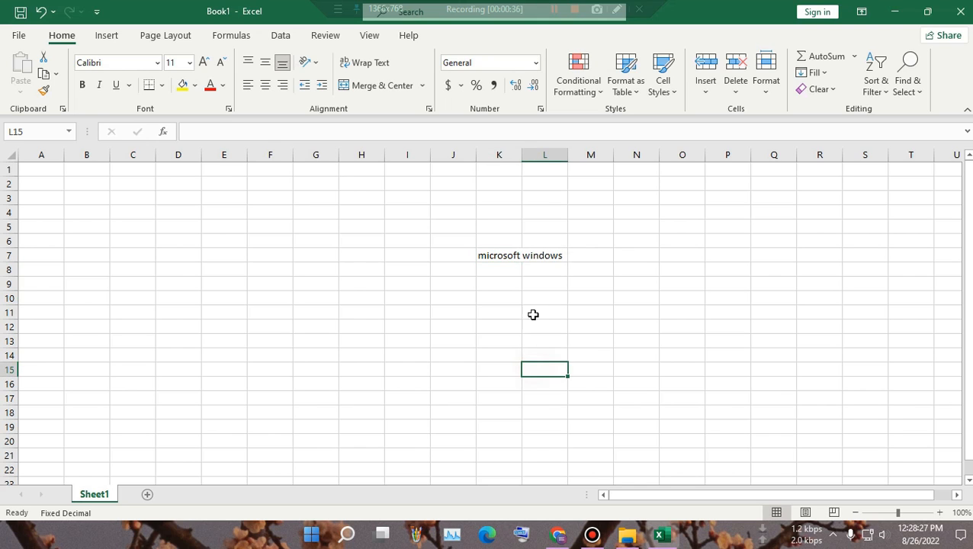
Step: Apply Wrap Text to K7 so its text spans two lines
click(505, 254)
click(546, 255)
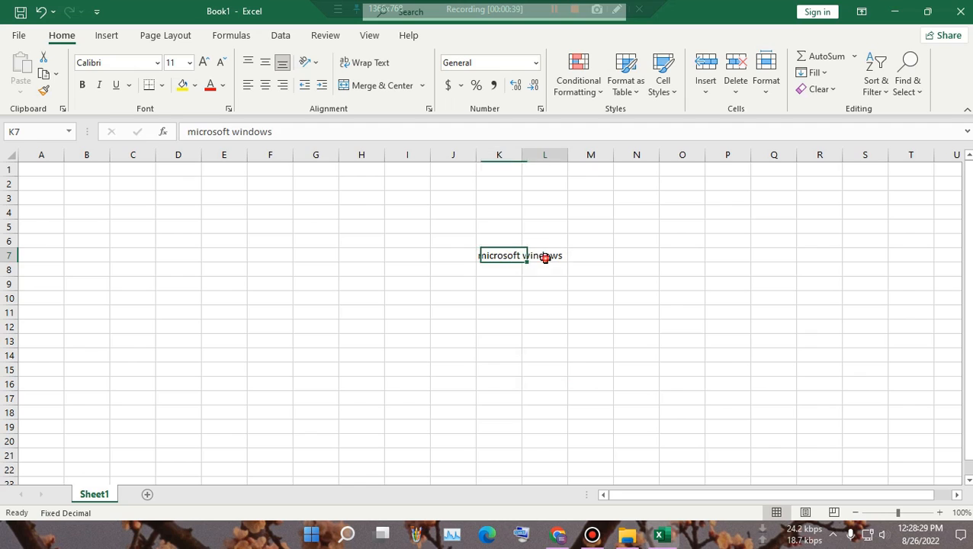
click(548, 295)
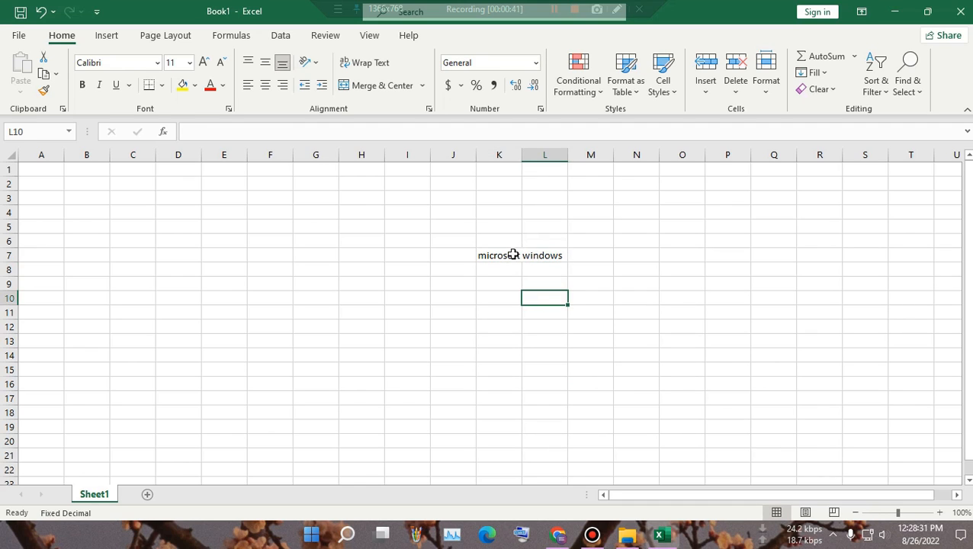
click(505, 256)
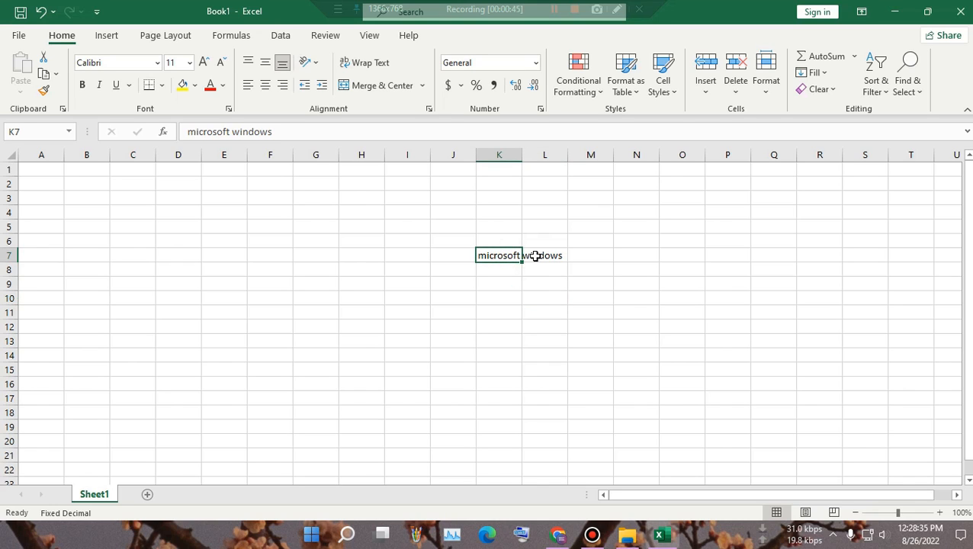
click(372, 64)
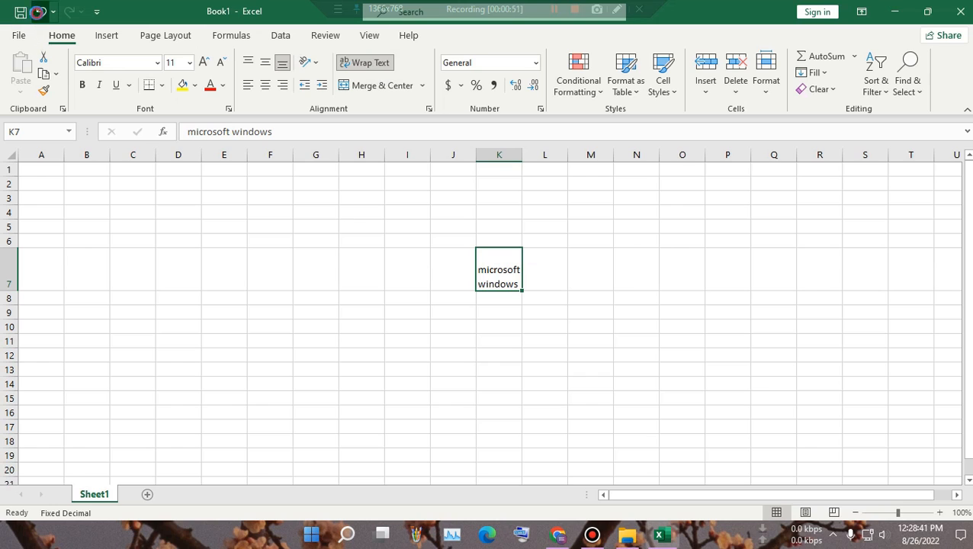
Step: Undo the wrap and widen column K so 'microsoft windows' fits on one line
click(42, 12)
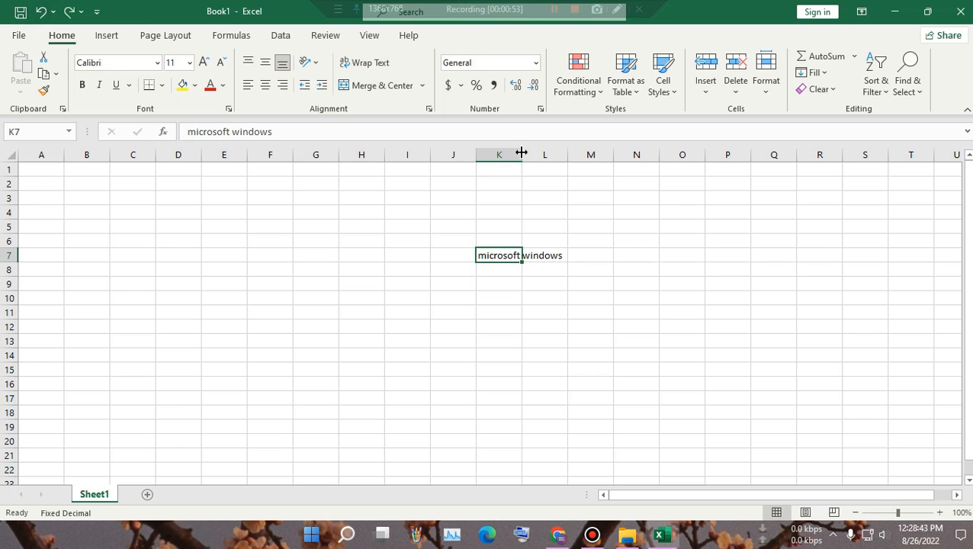
drag(522, 153, 570, 155)
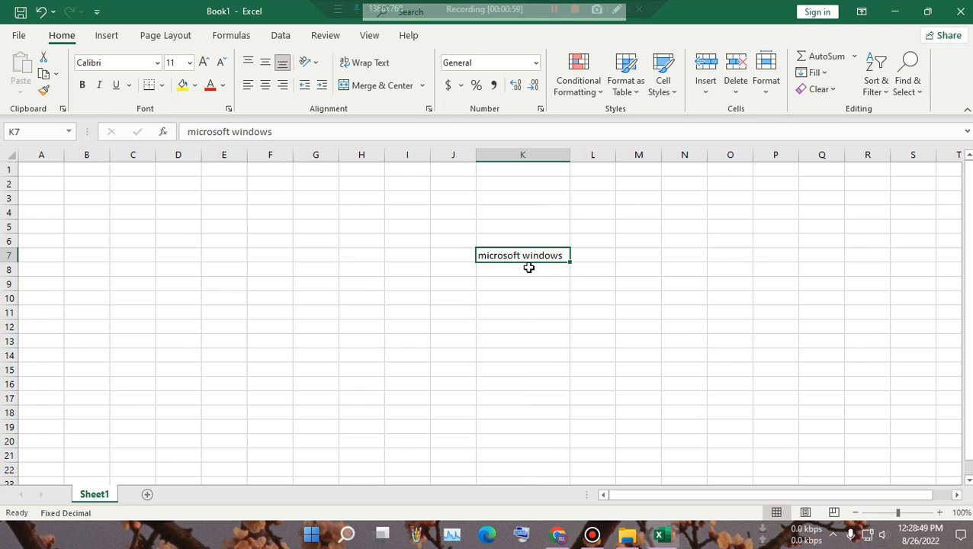
click(530, 298)
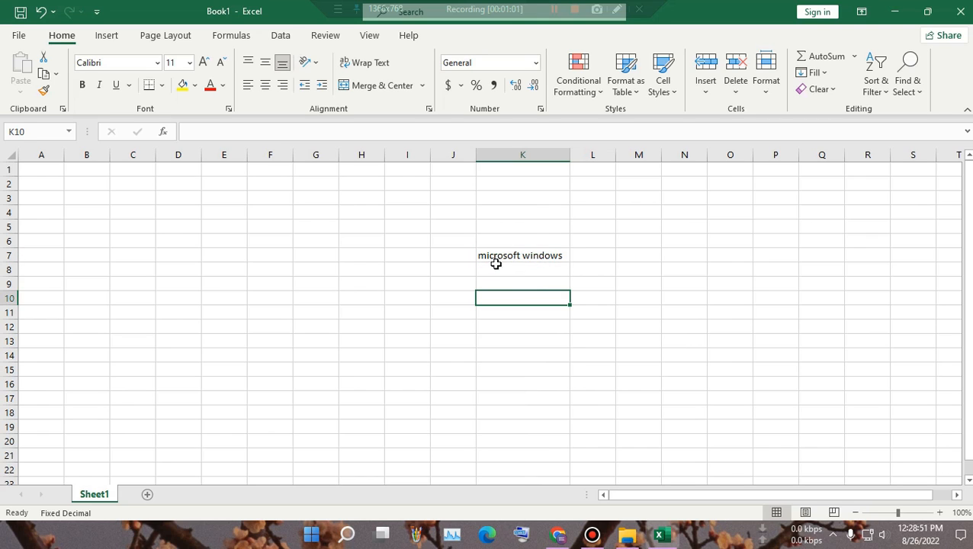
click(209, 302)
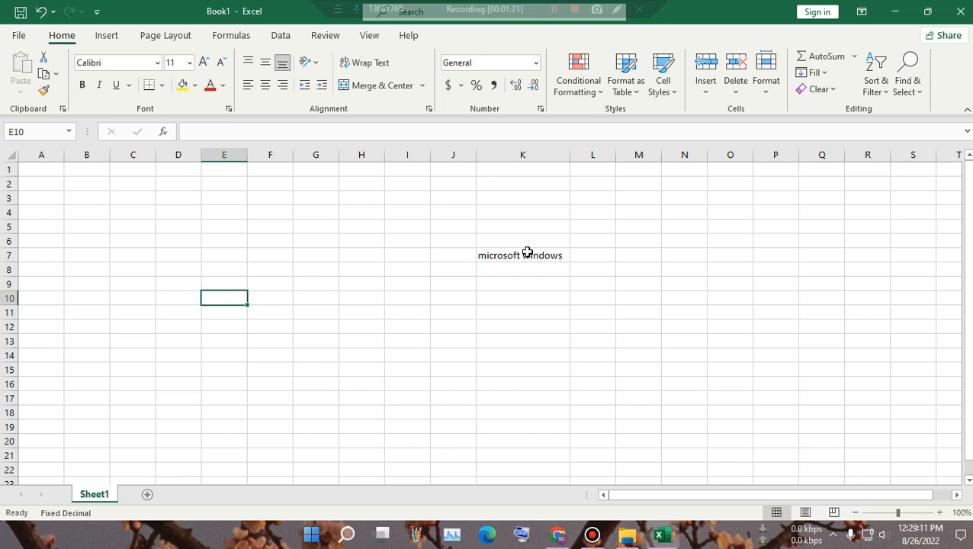
right_click(97, 498)
Step: Add a Worksheet SelectionChange handler to Sheet1 containing cells.EntireColumn.AutoFit
click(138, 378)
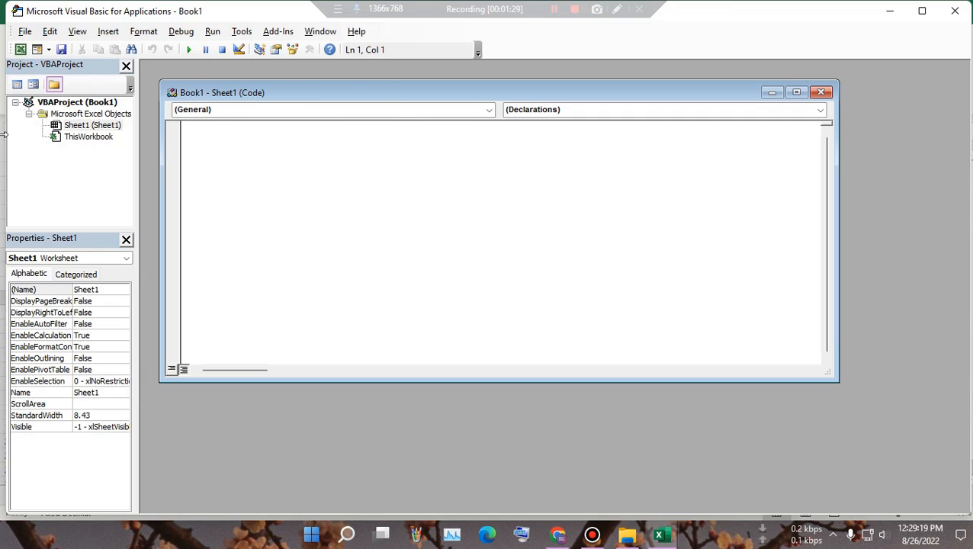
click(489, 109)
click(255, 135)
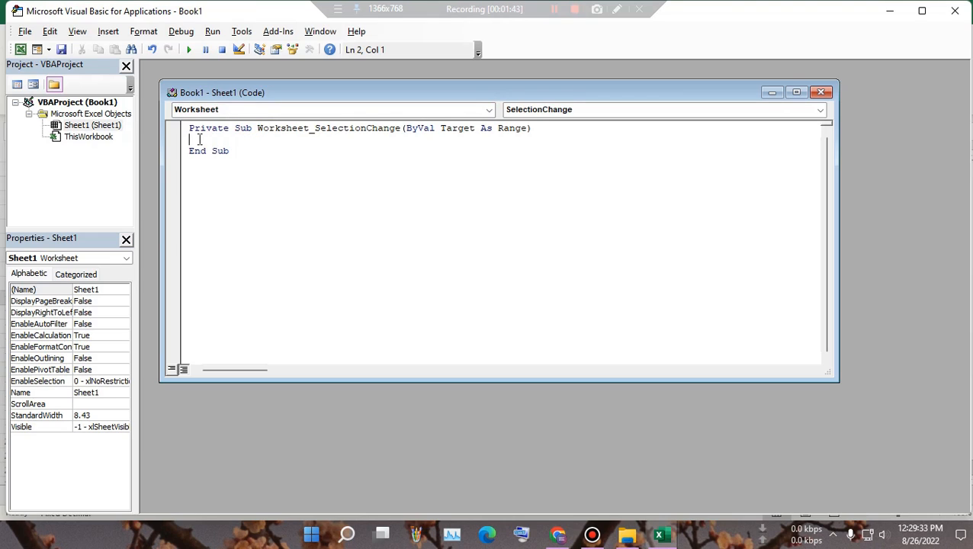
text(cells.)
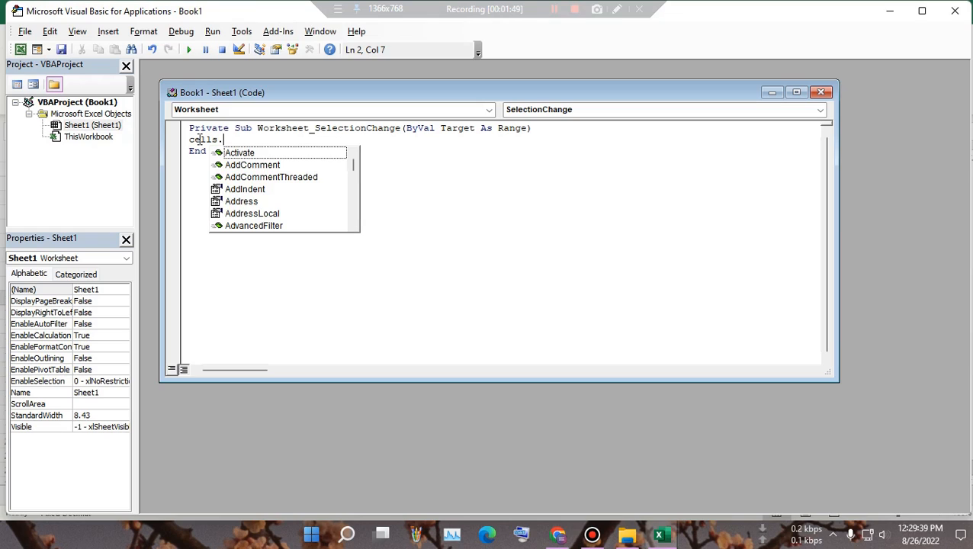
text(e)
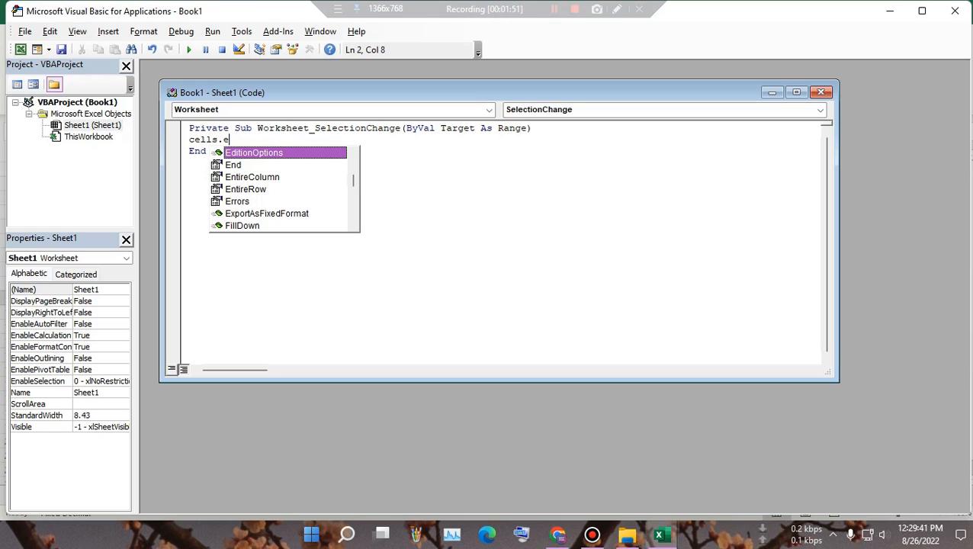
text(nt)
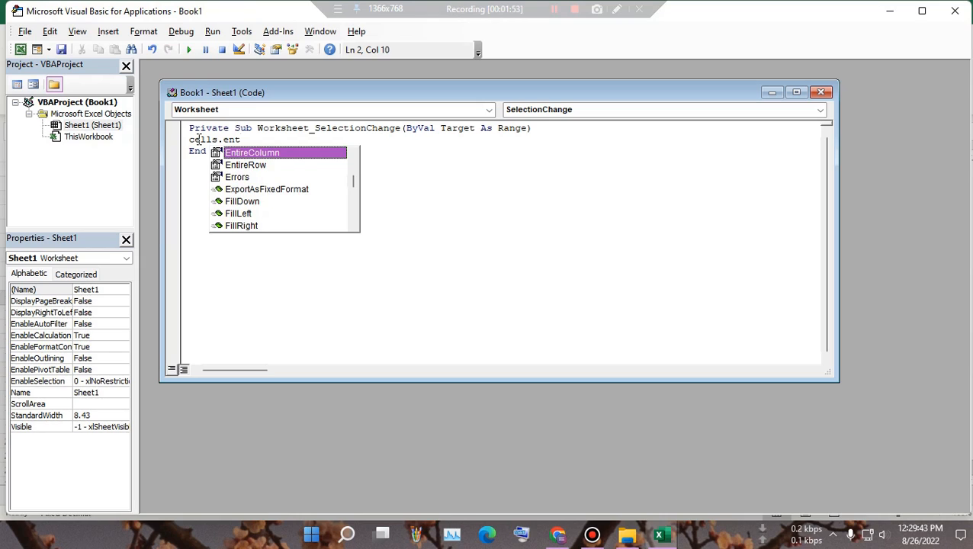
double_click(284, 154)
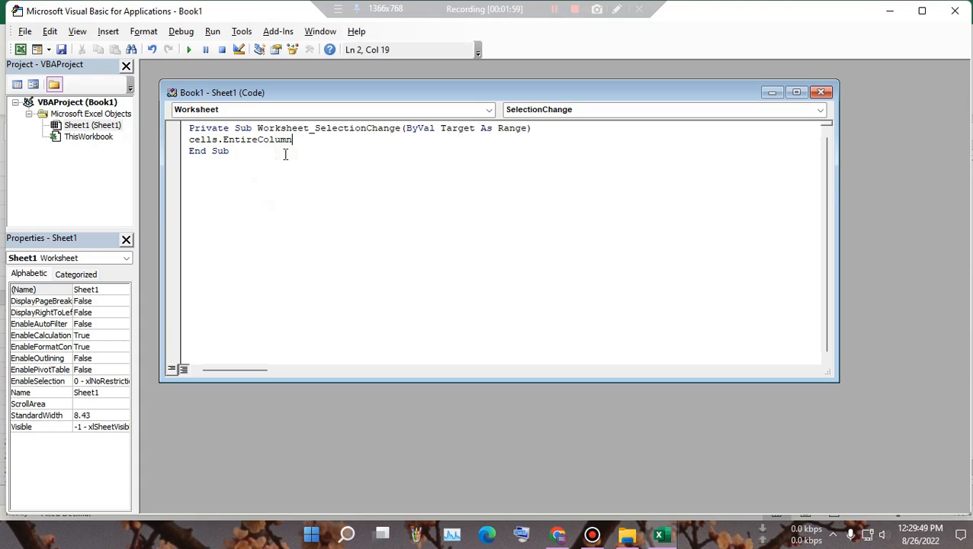
text(.)
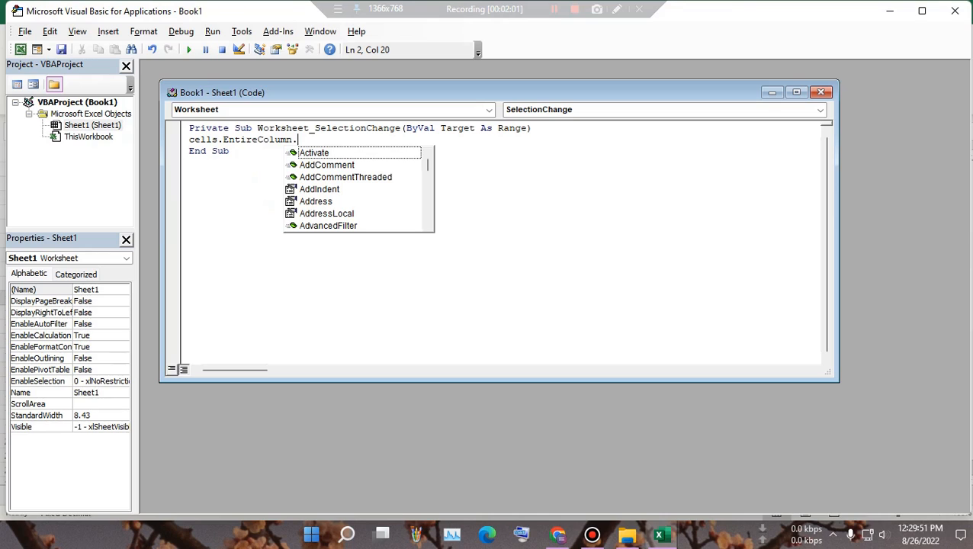
text(au)
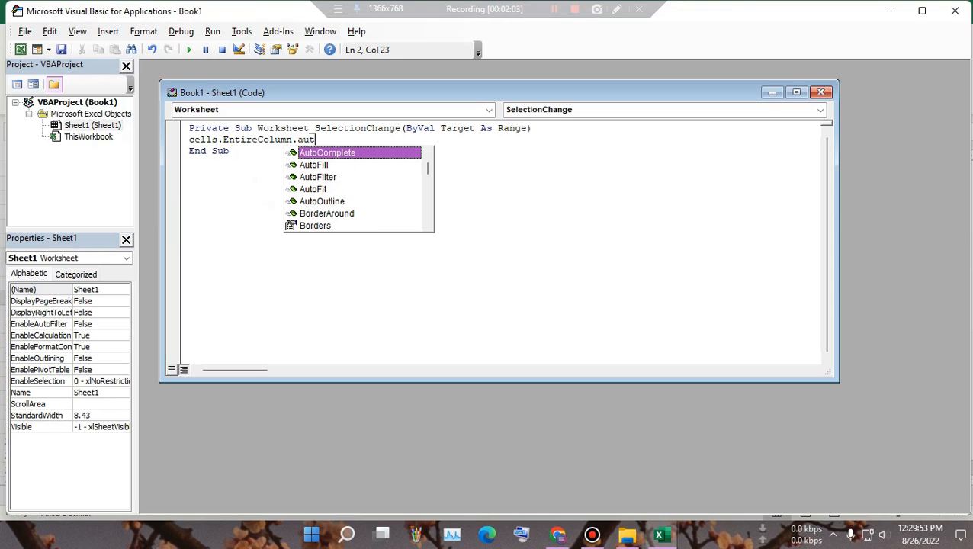
text(t)
double_click(320, 189)
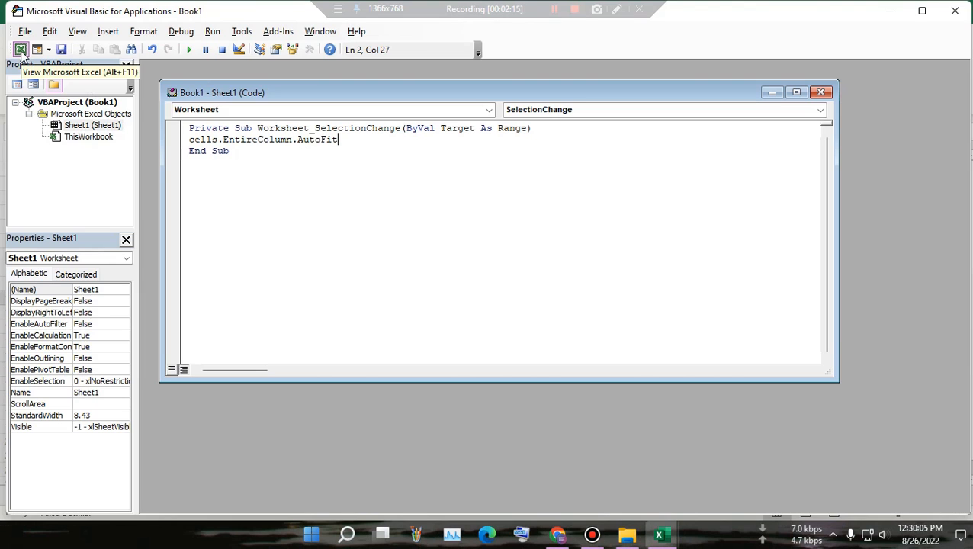
Step: Back in Excel, type 'microsoft windows' in G9 to test the auto-fit macro
click(21, 50)
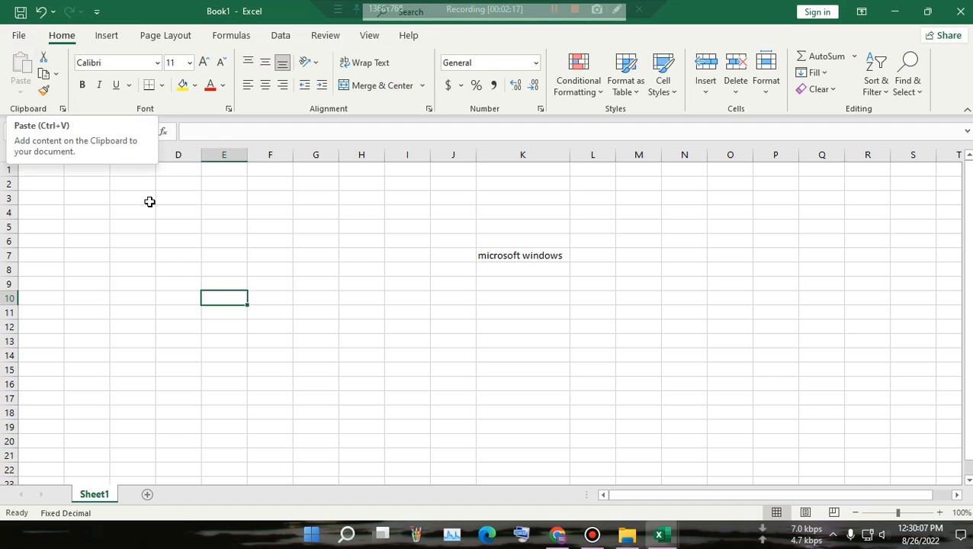
click(301, 282)
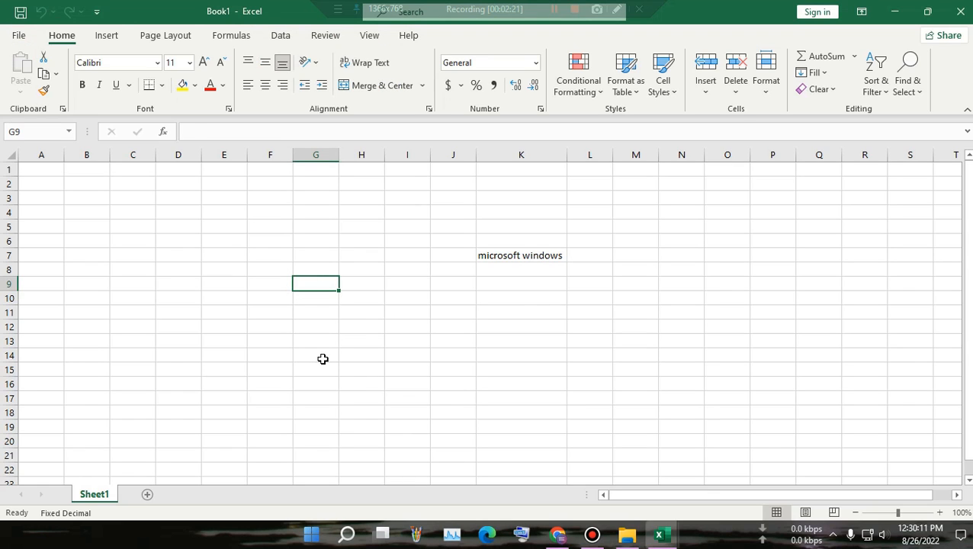
text(micro)
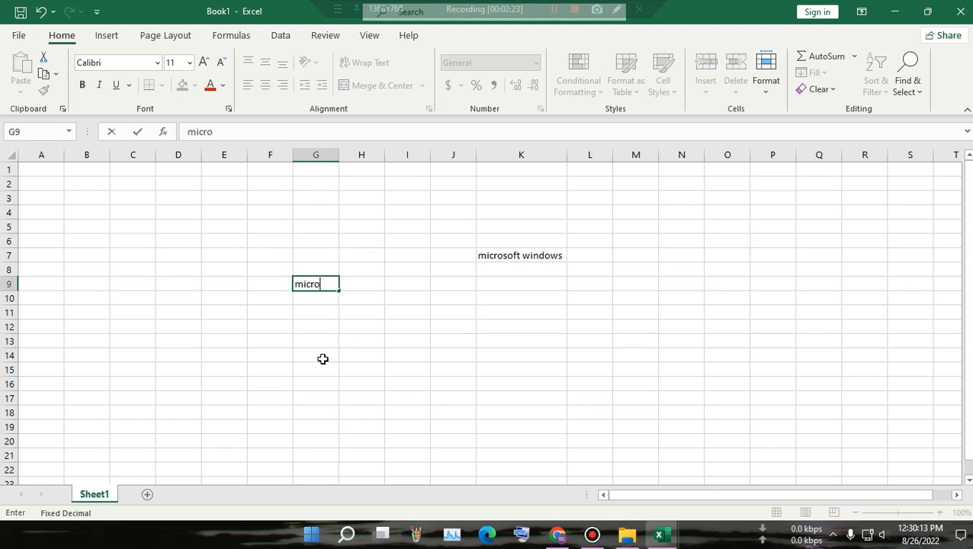
text(soft windows)
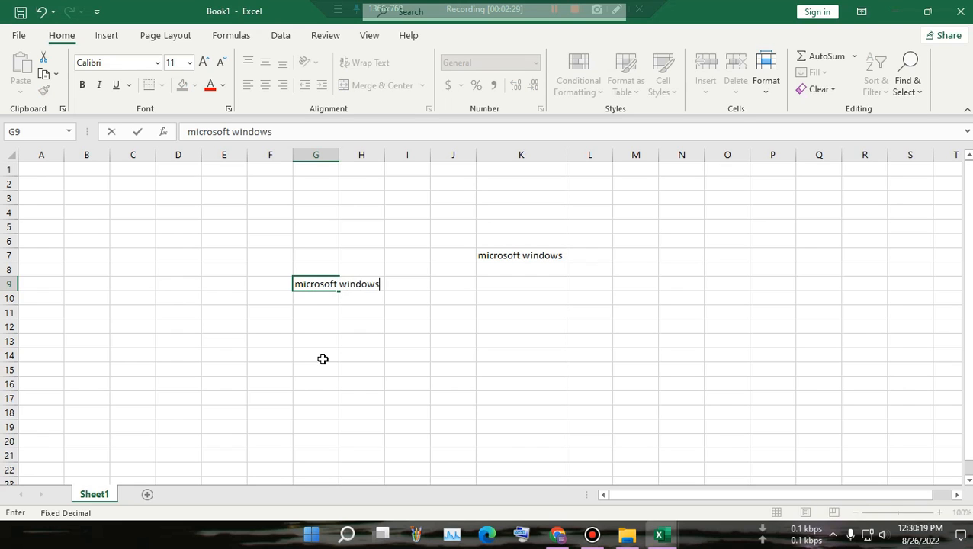
click(471, 373)
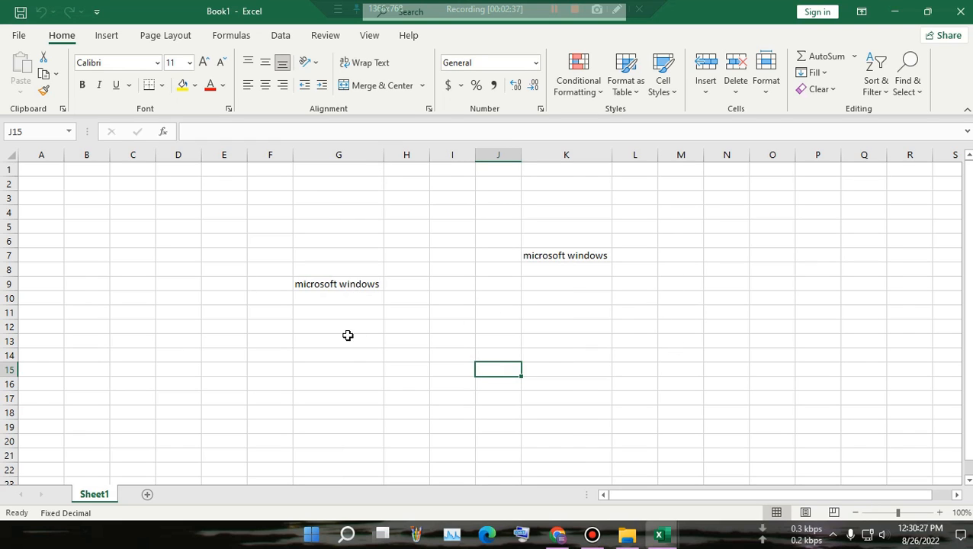
Step: Enter the headers Sl No, Name and Address in C17:E17
scroll(145, 347, down, 2)
click(144, 317)
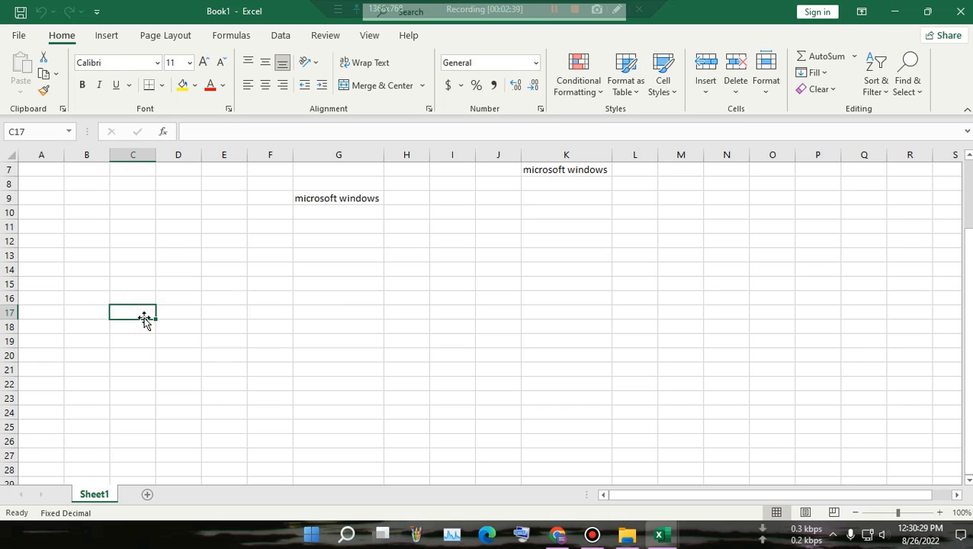
text(Sl)
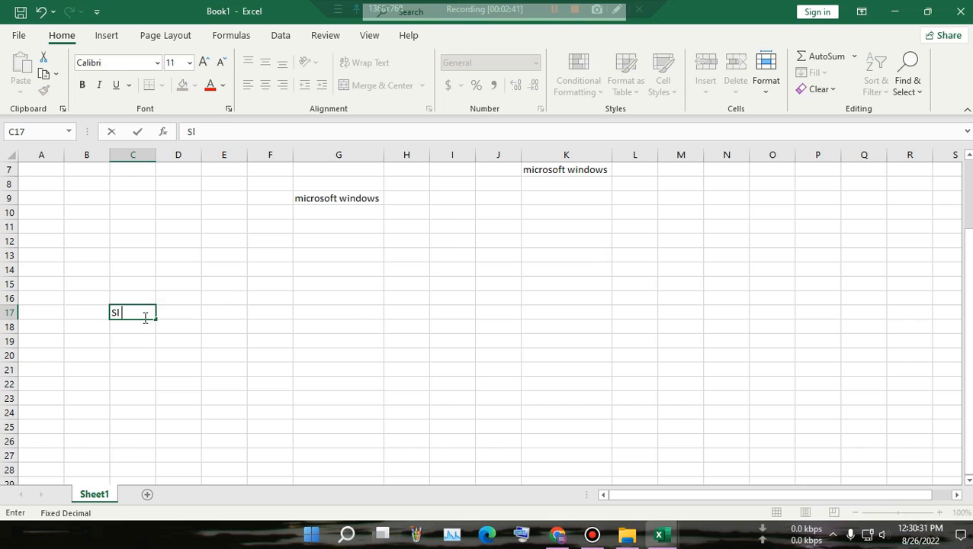
text( No)
click(190, 318)
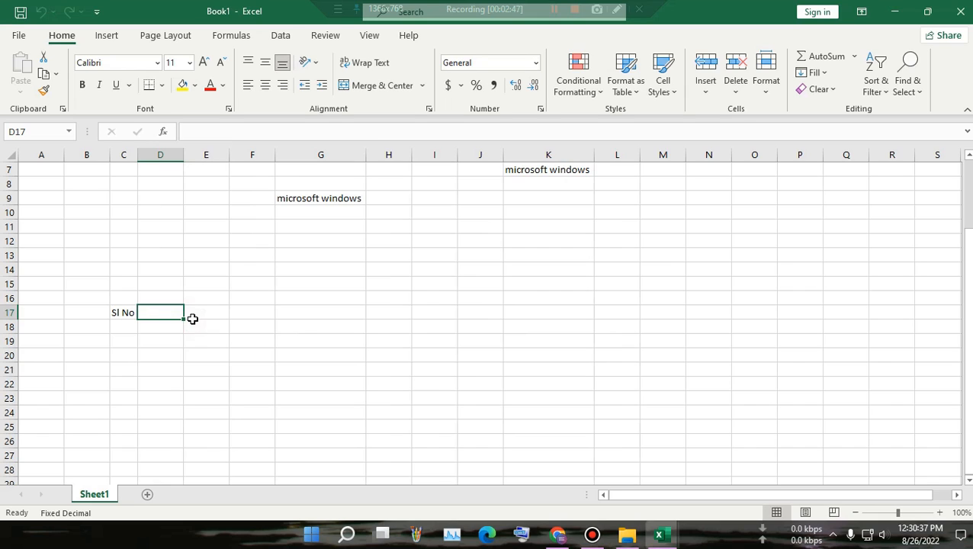
text(dat)
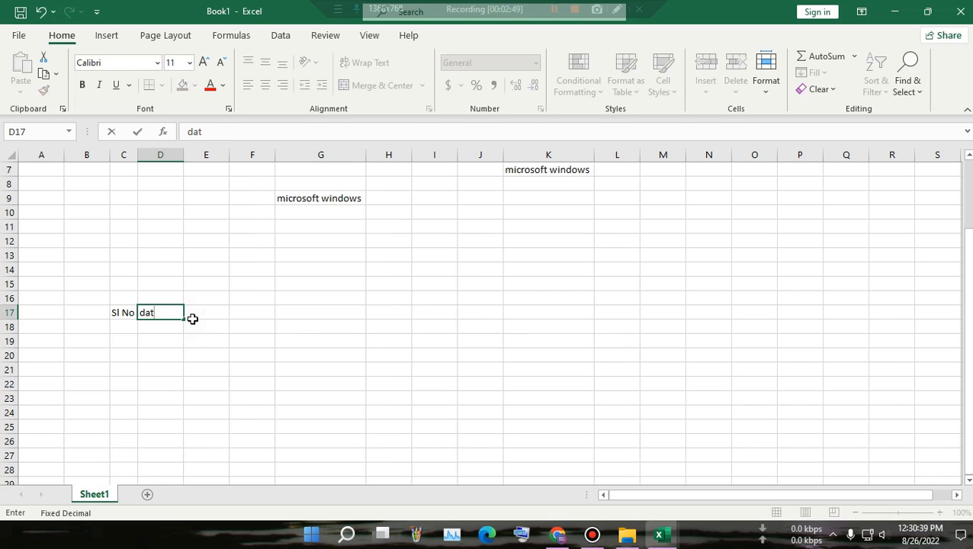
key(BackSpace)
key(BackSpace)
text(Name)
click(193, 319)
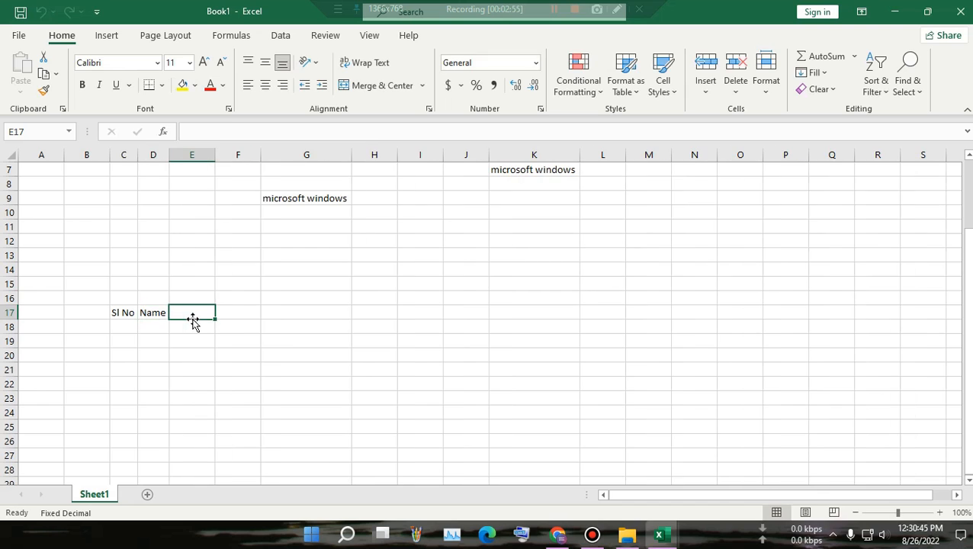
text(Addre)
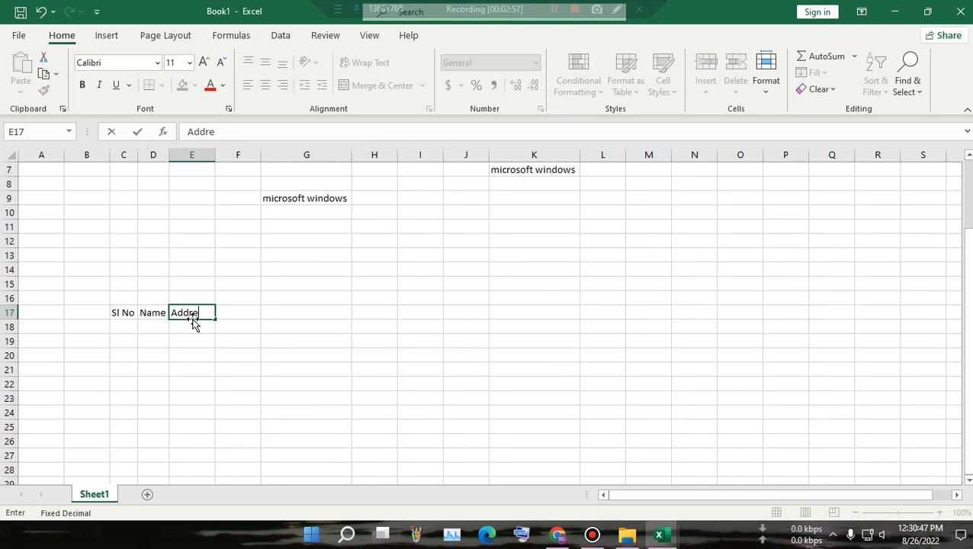
text(ss)
key(Tab)
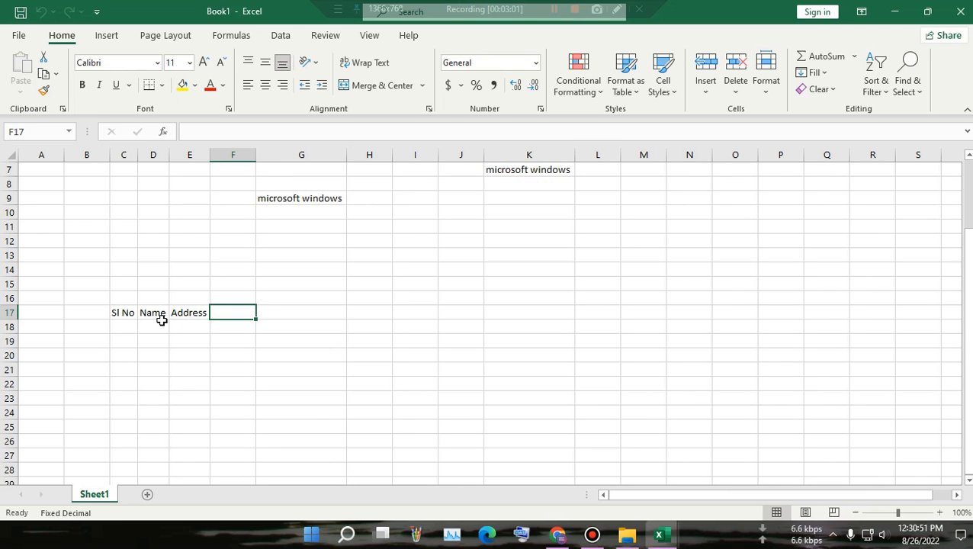
Step: Number the rows 1 through 6 in C18:C23
click(129, 326)
text(1)
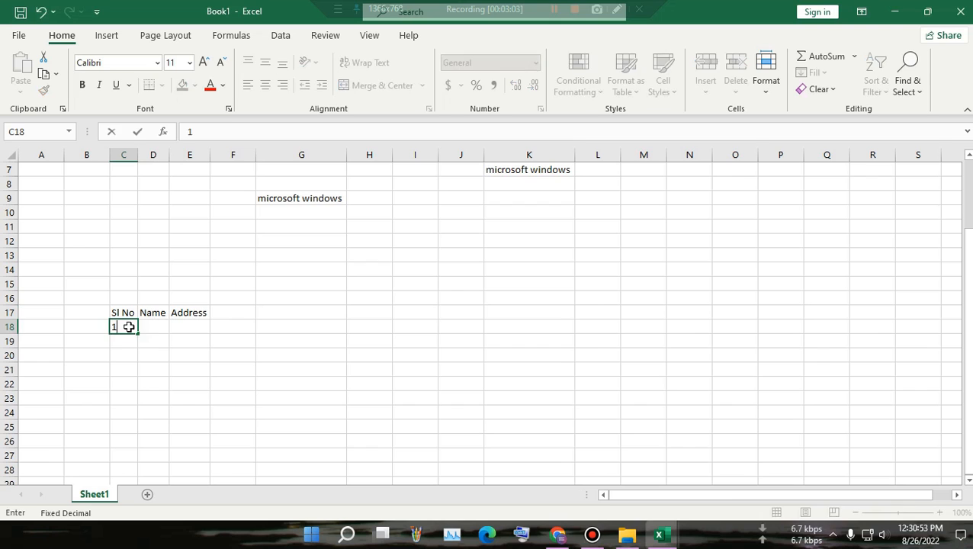
key(Return)
text(2)
key(Return)
text(3)
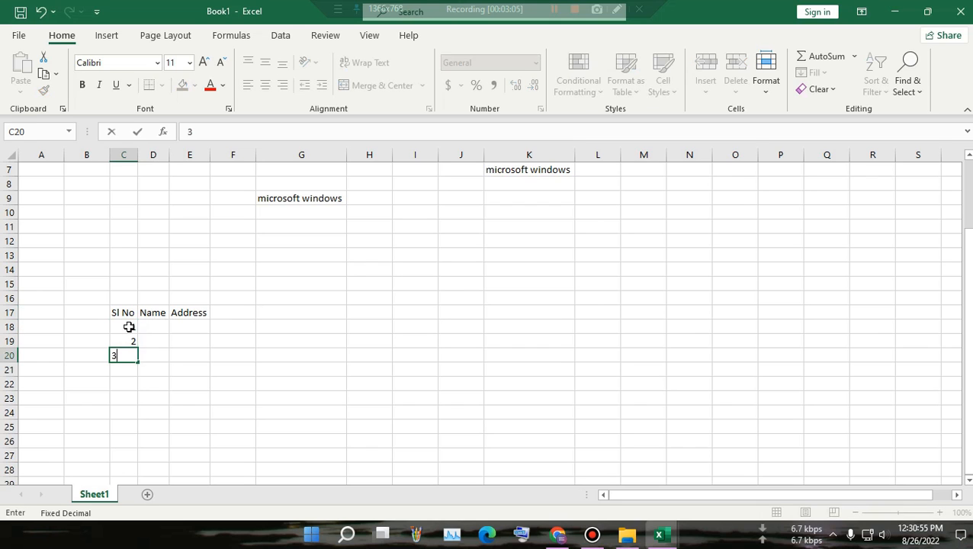
key(Return)
text(4)
key(Return)
text(5)
key(Return)
text(6)
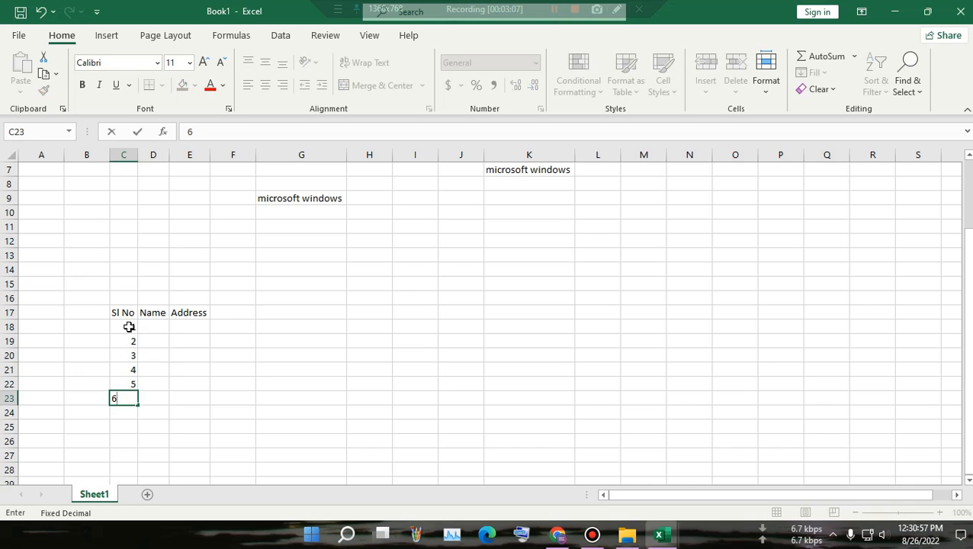
key(Return)
click(357, 316)
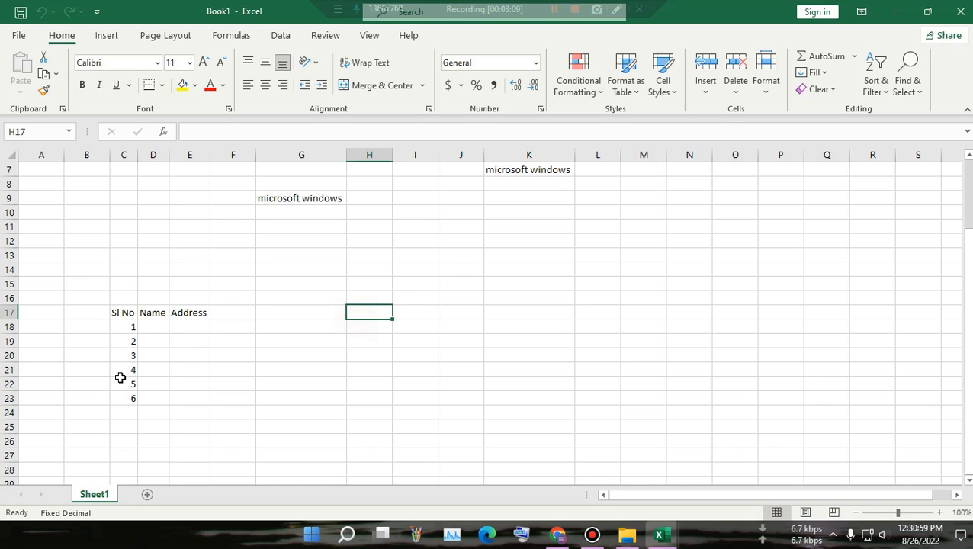
Step: Fill in the first person's name in D18 and their address in E18
click(154, 327)
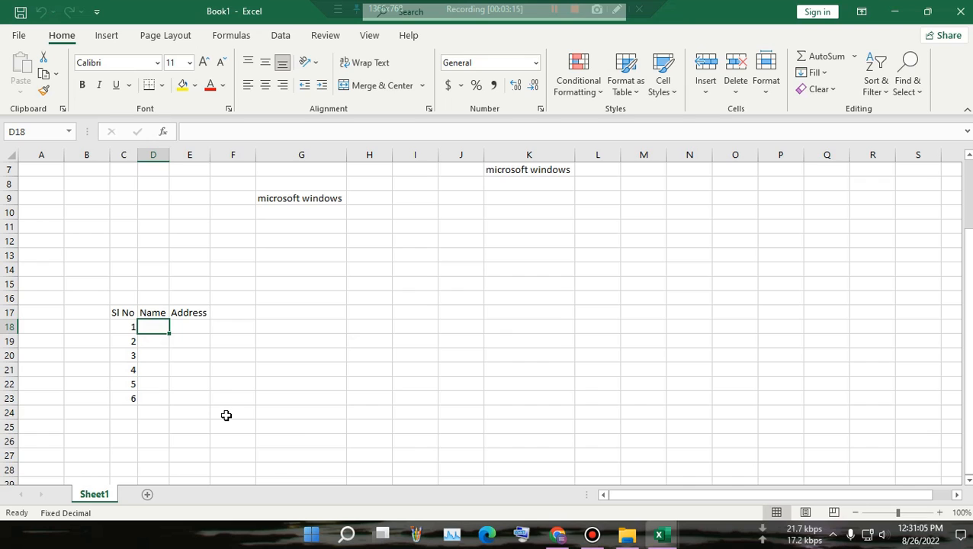
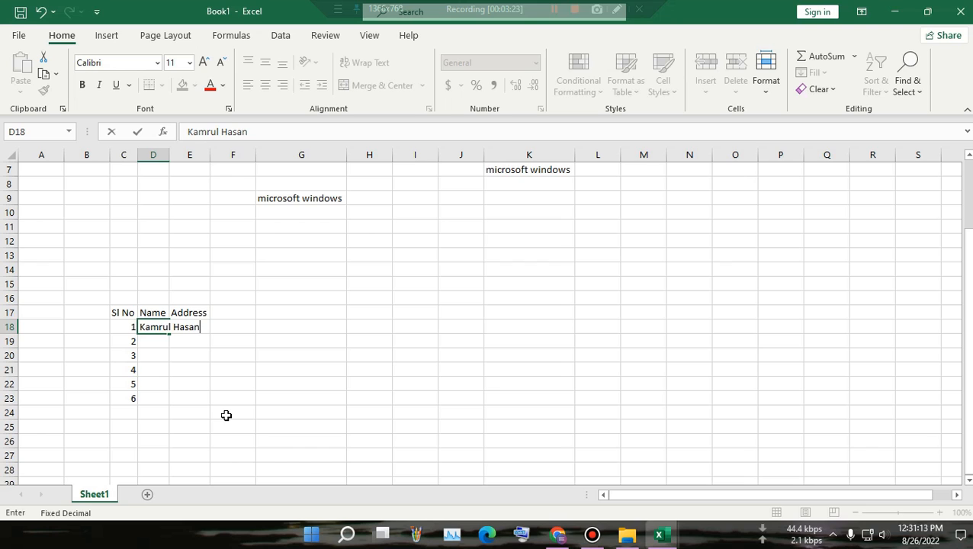
click(419, 413)
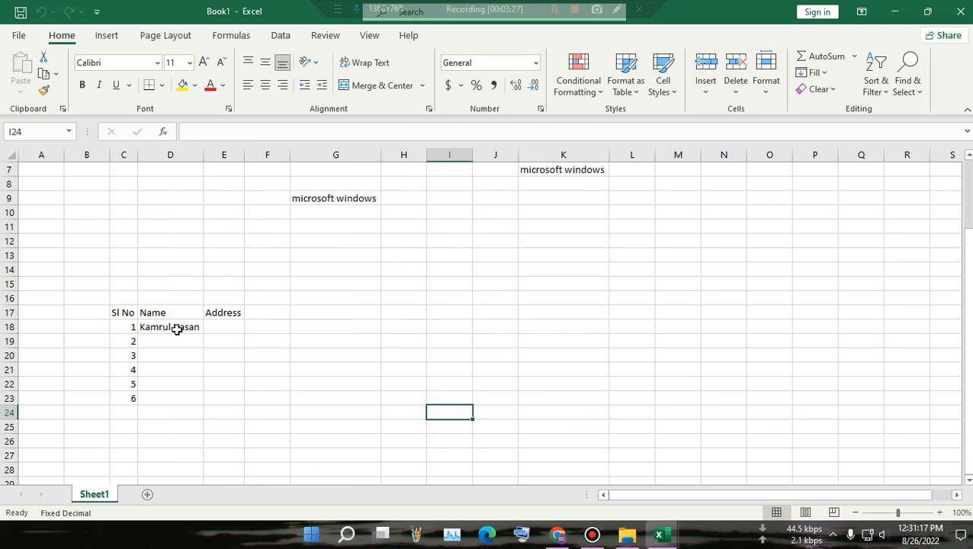
click(230, 332)
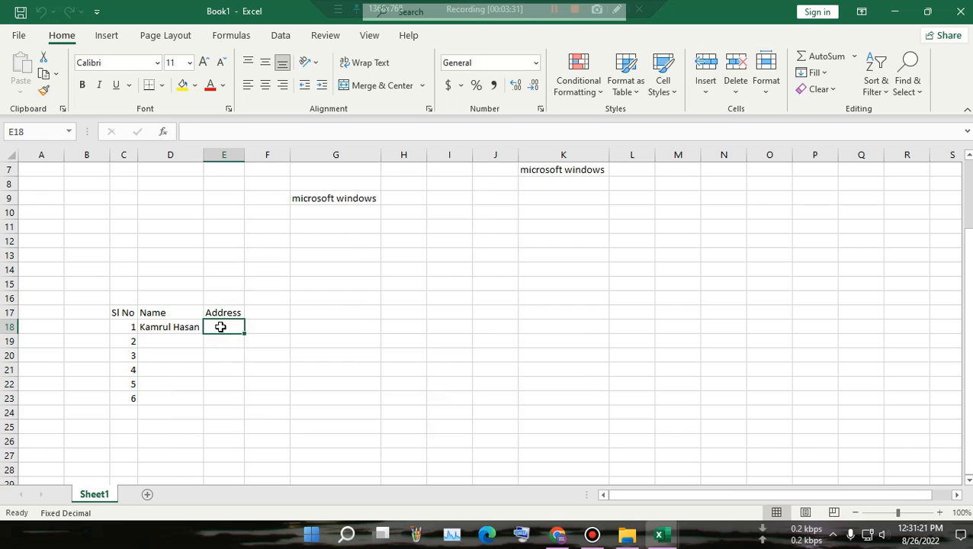
text(Nar)
text(ay)
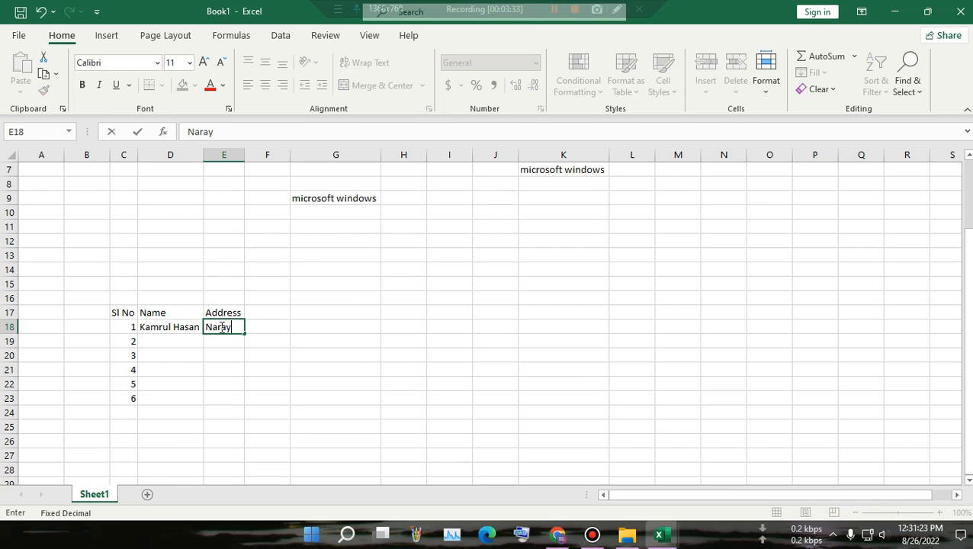
text(ongonj)
click(372, 297)
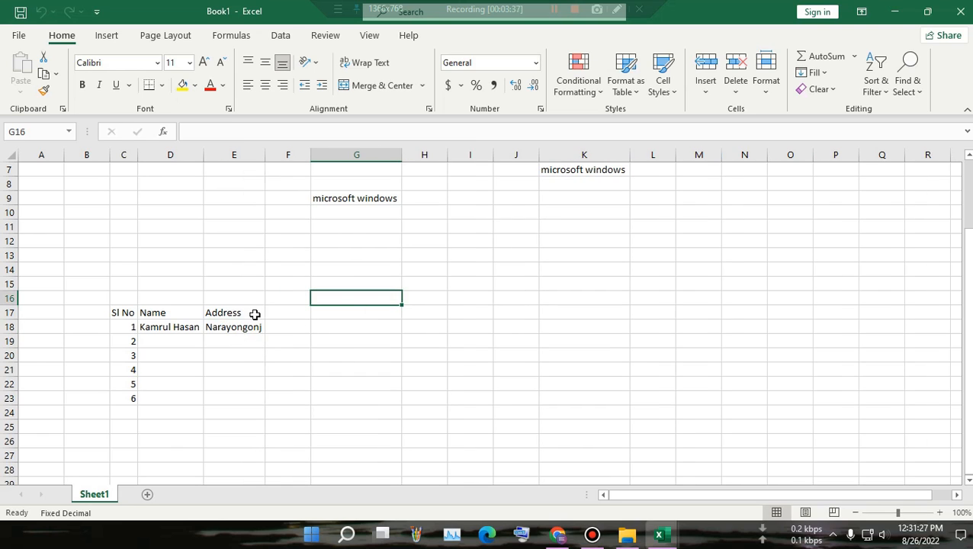
Step: Center C17:E23 horizontally and vertically and apply All Borders to every cell
drag(124, 313, 238, 401)
click(264, 85)
click(265, 62)
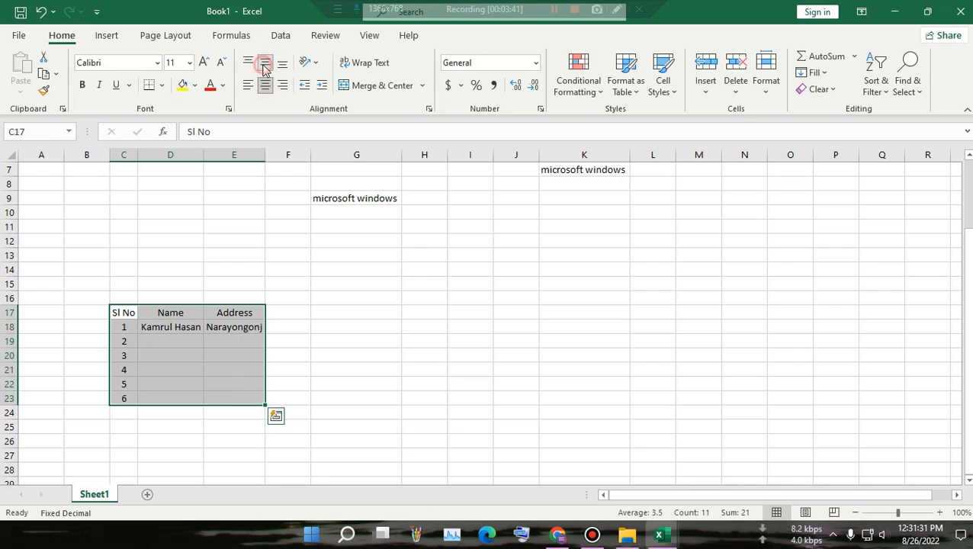
click(161, 85)
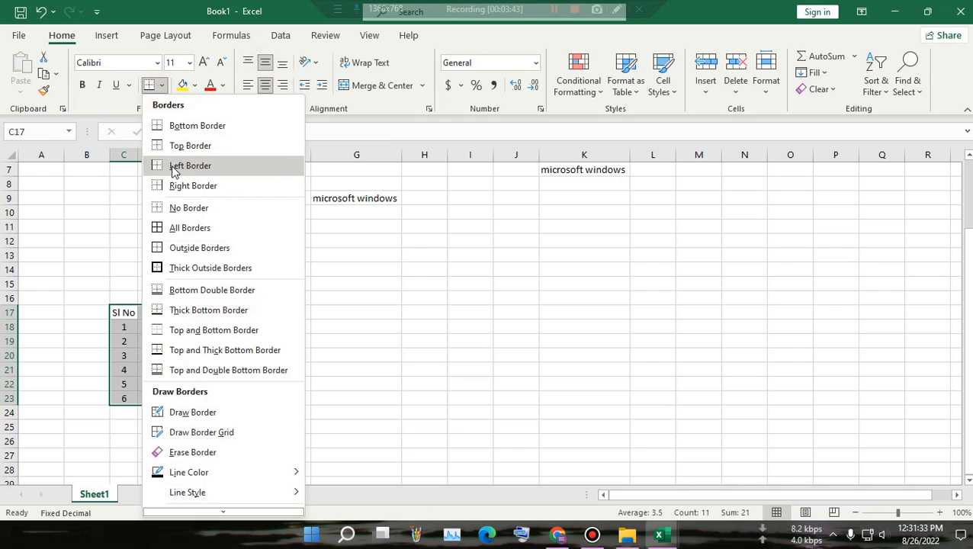
click(176, 228)
click(622, 395)
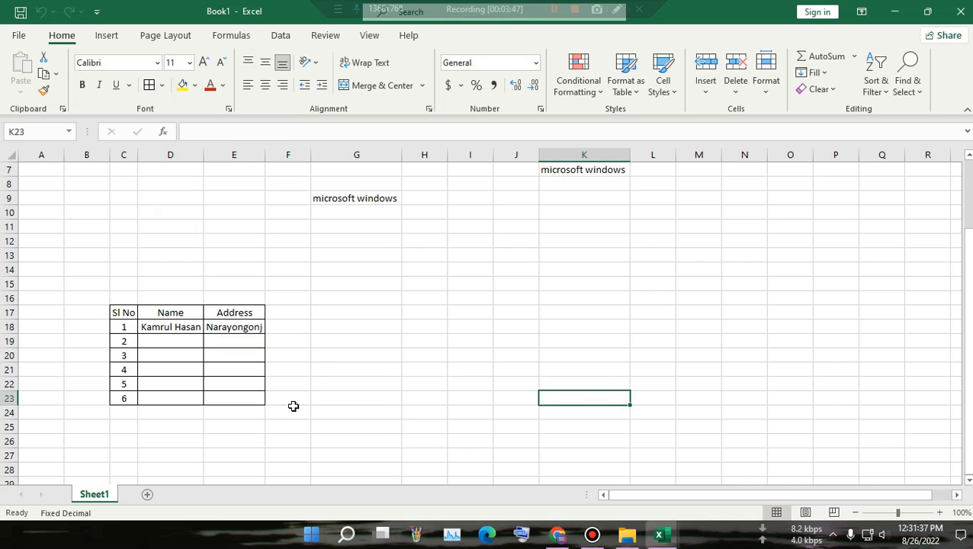
click(229, 343)
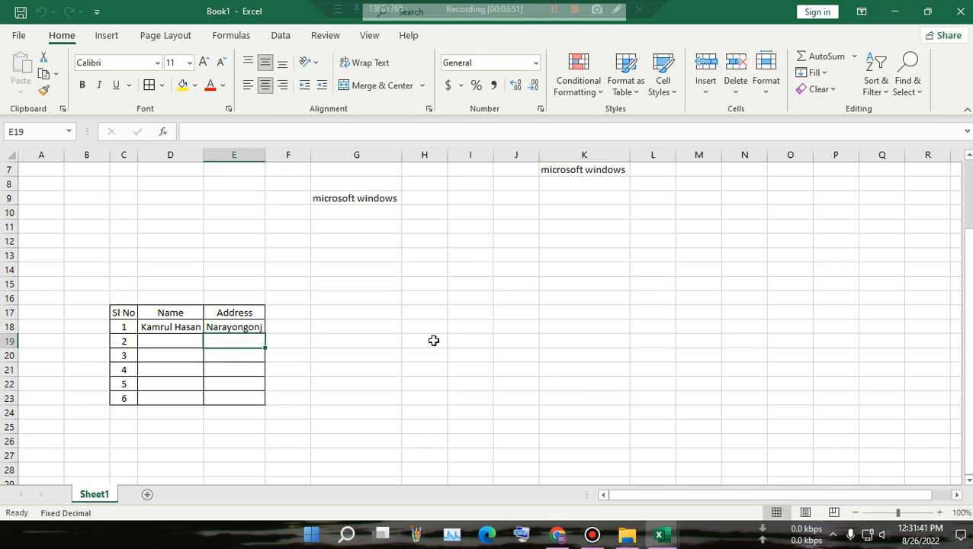
Step: Enter the second person's address in E19, letting column E auto-widen to fit
text(M)
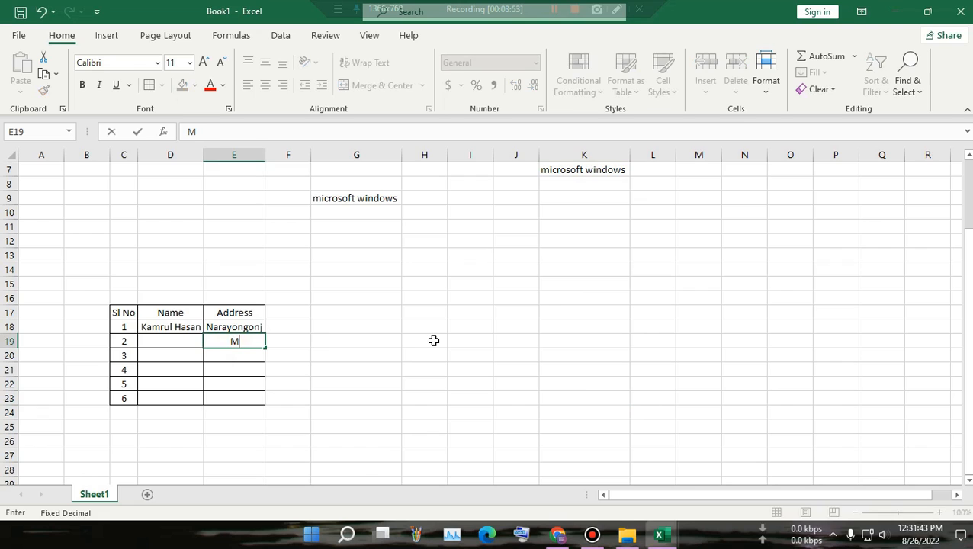
text(ymensing)
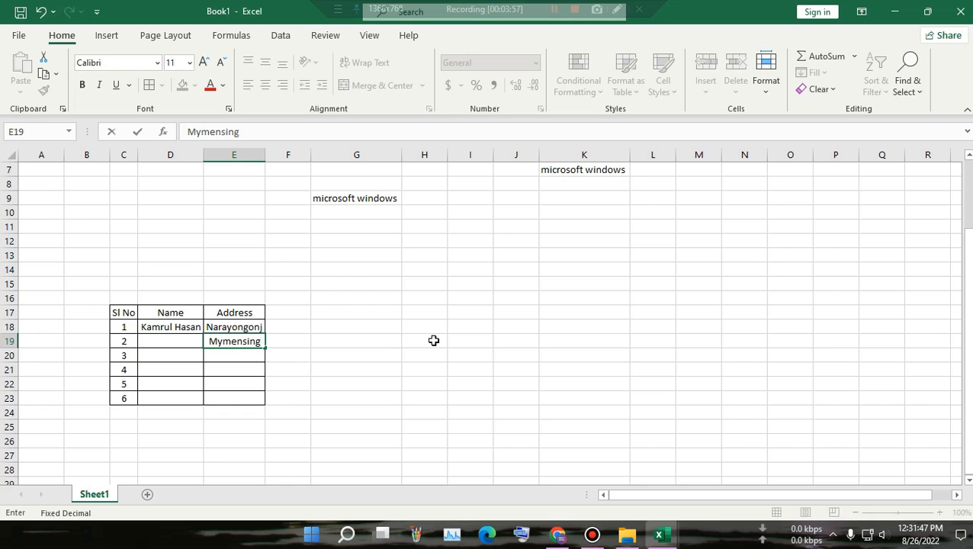
text(h)
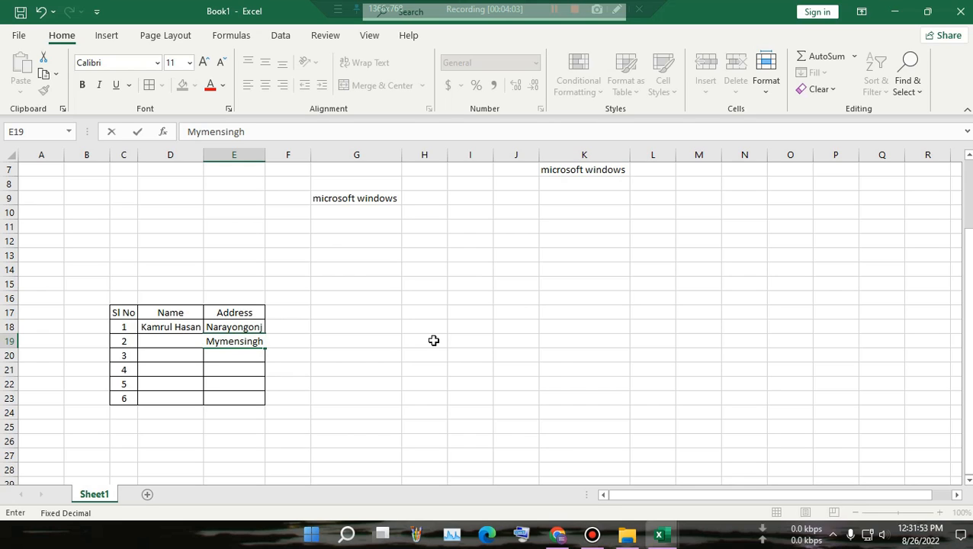
text( City)
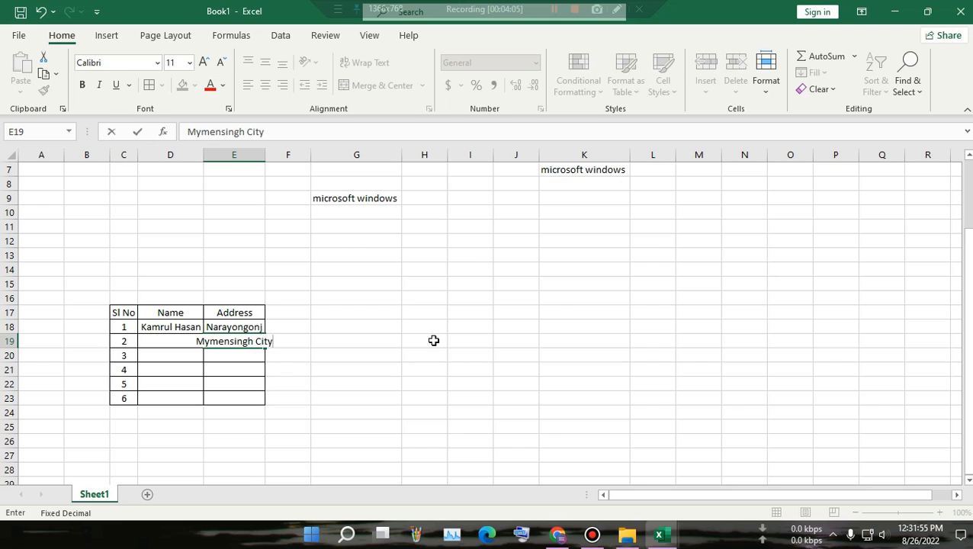
click(429, 385)
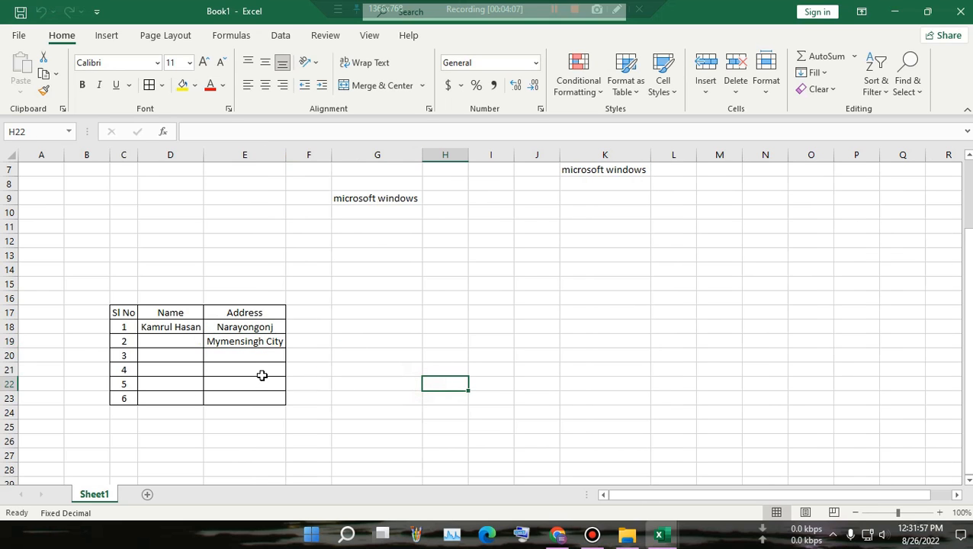
click(250, 343)
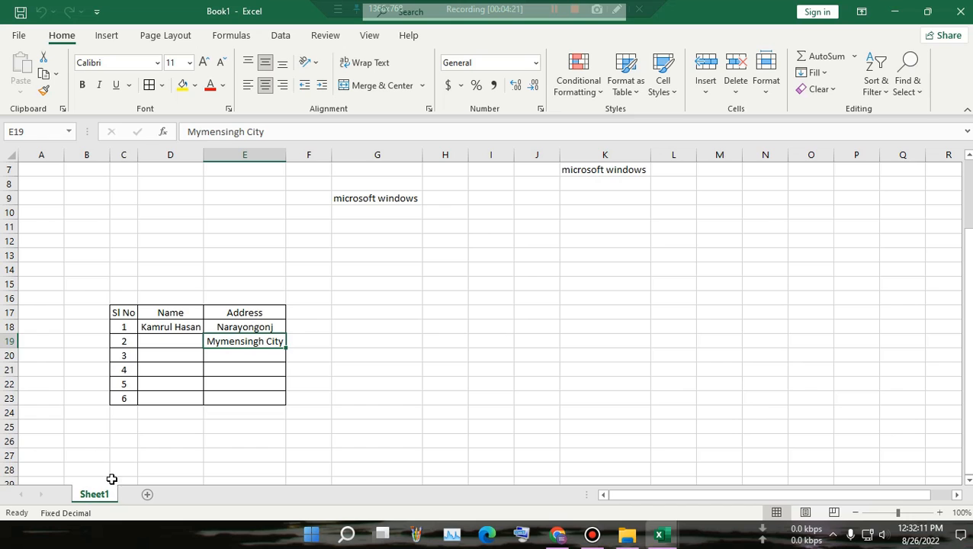
right_click(100, 501)
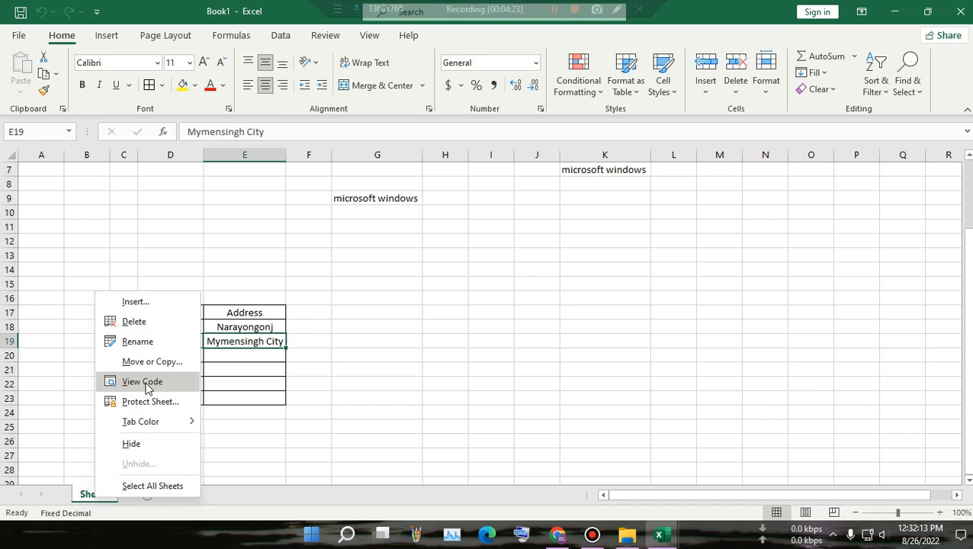
click(145, 382)
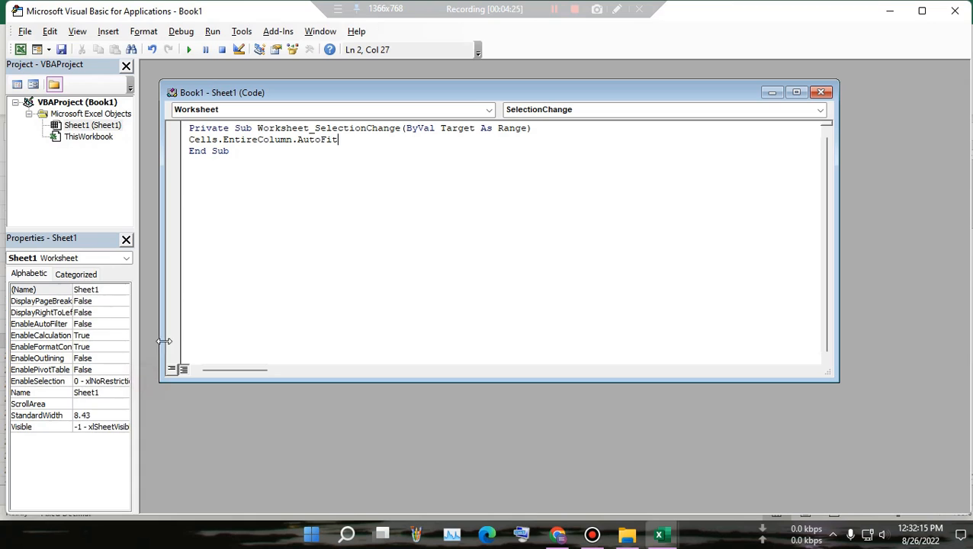
click(489, 110)
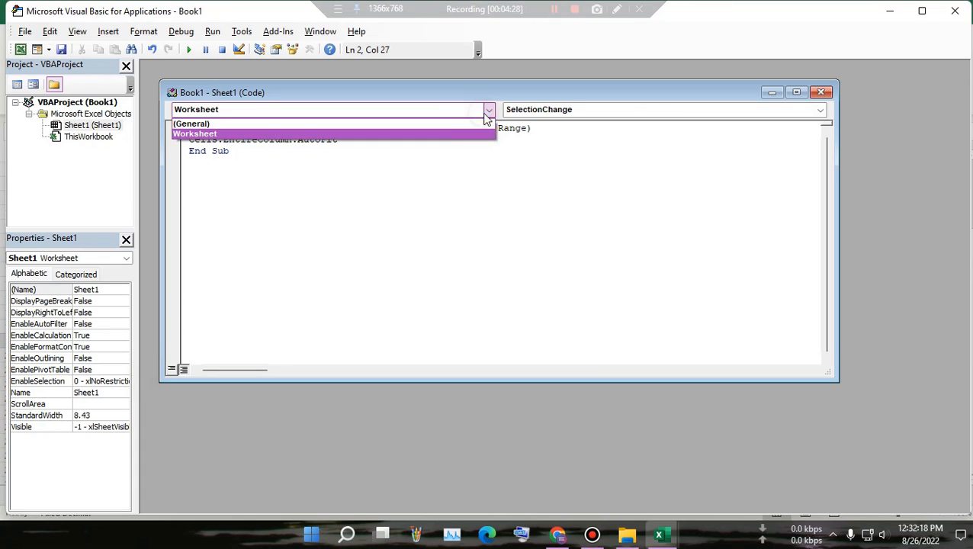
click(393, 135)
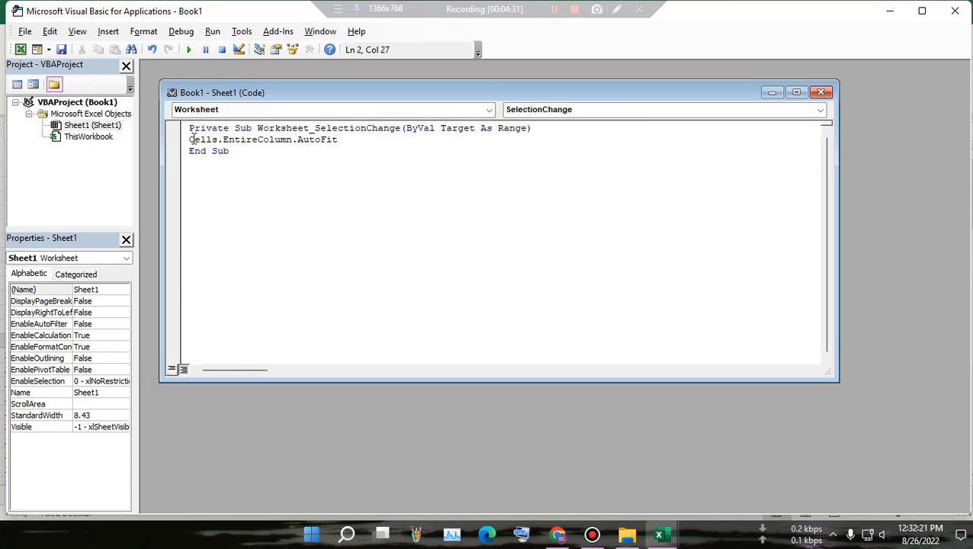
drag(187, 140, 356, 139)
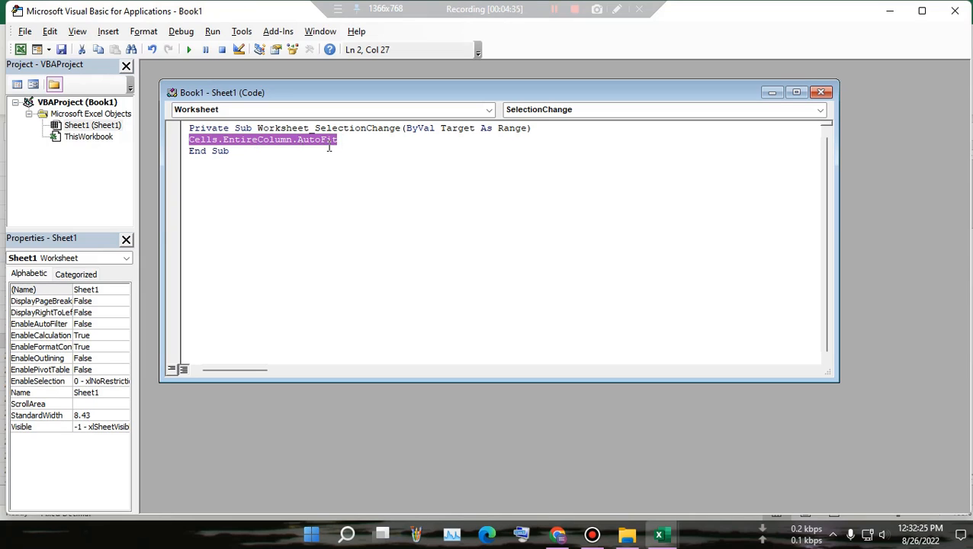
click(395, 169)
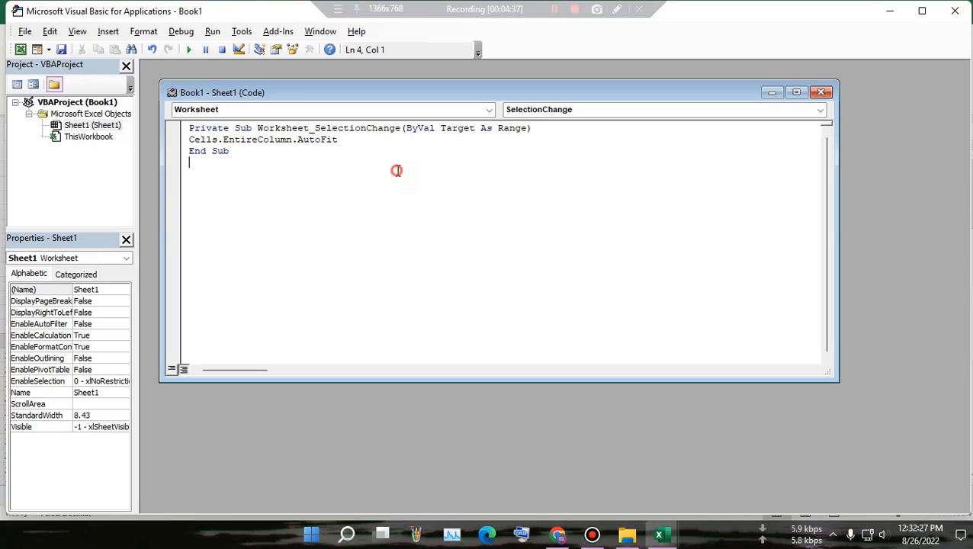
click(20, 50)
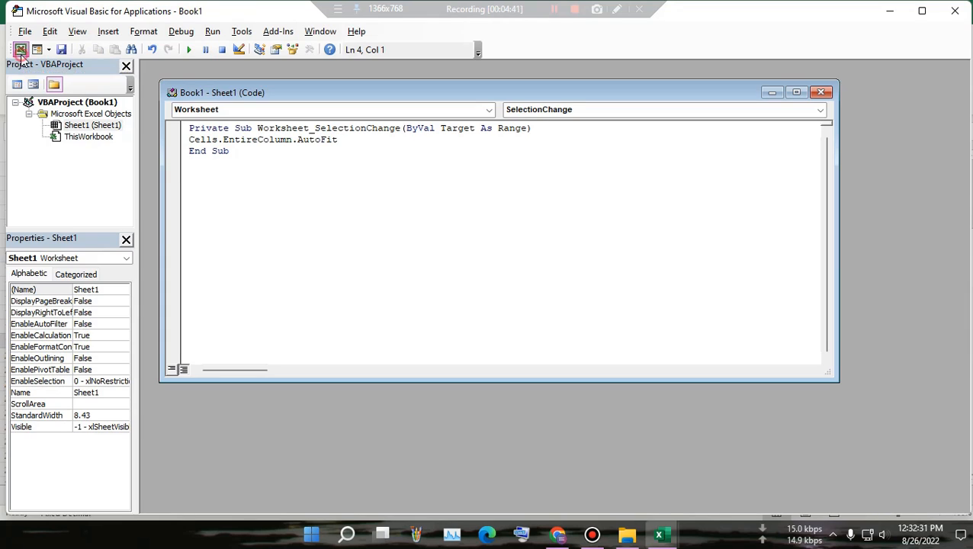